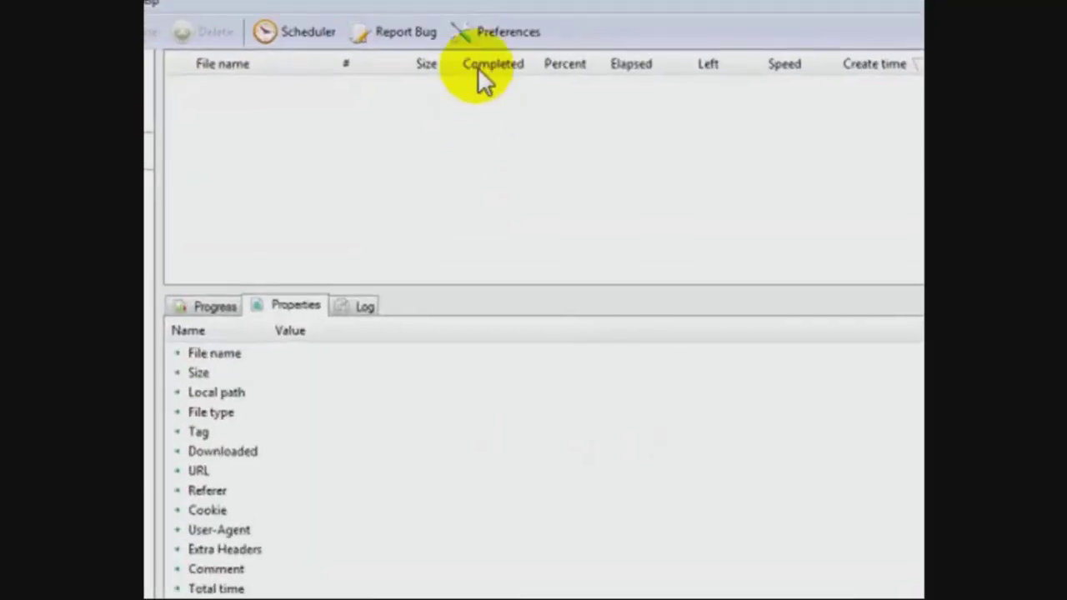
- Open Orbit Downloader's Preferences dialog on the General page
click(479, 23)
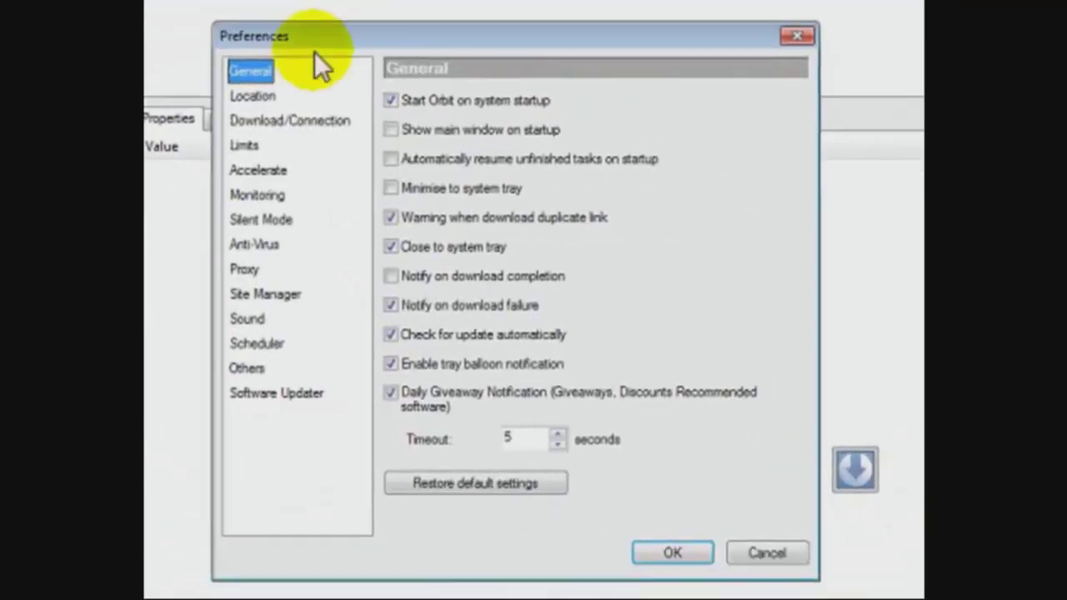
- Add a Site Manager login with the pasted musclehunks member-site URL and the account user name
click(282, 296)
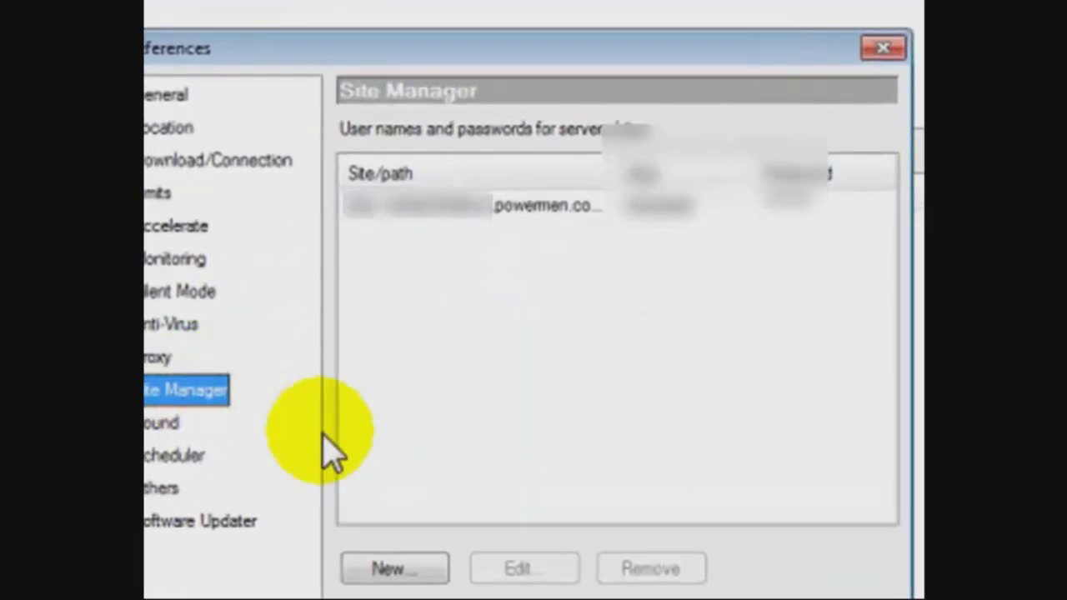
click(391, 573)
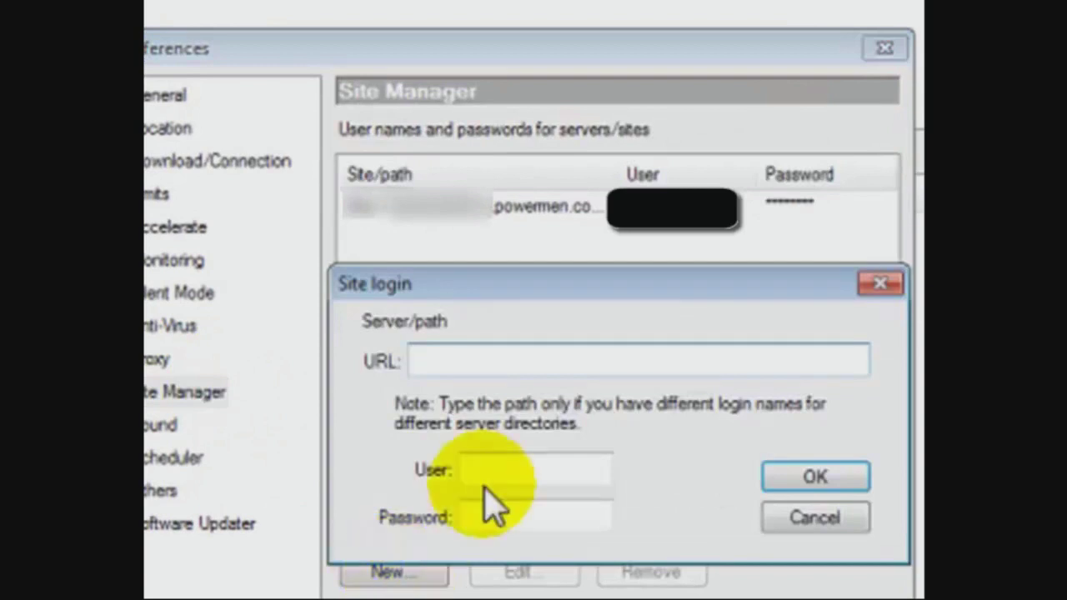
right_click(471, 361)
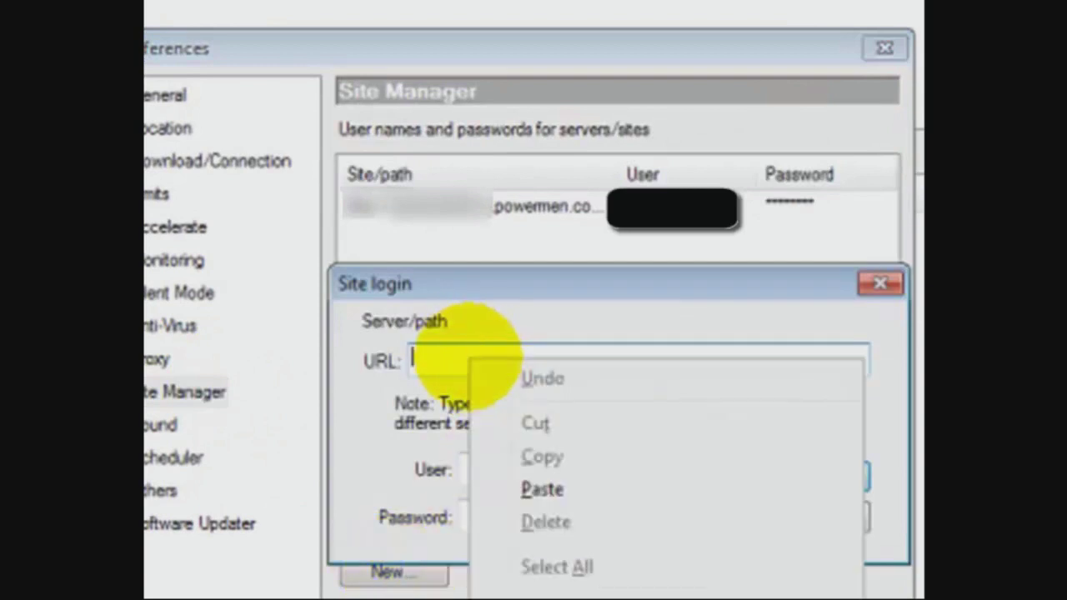
click(541, 490)
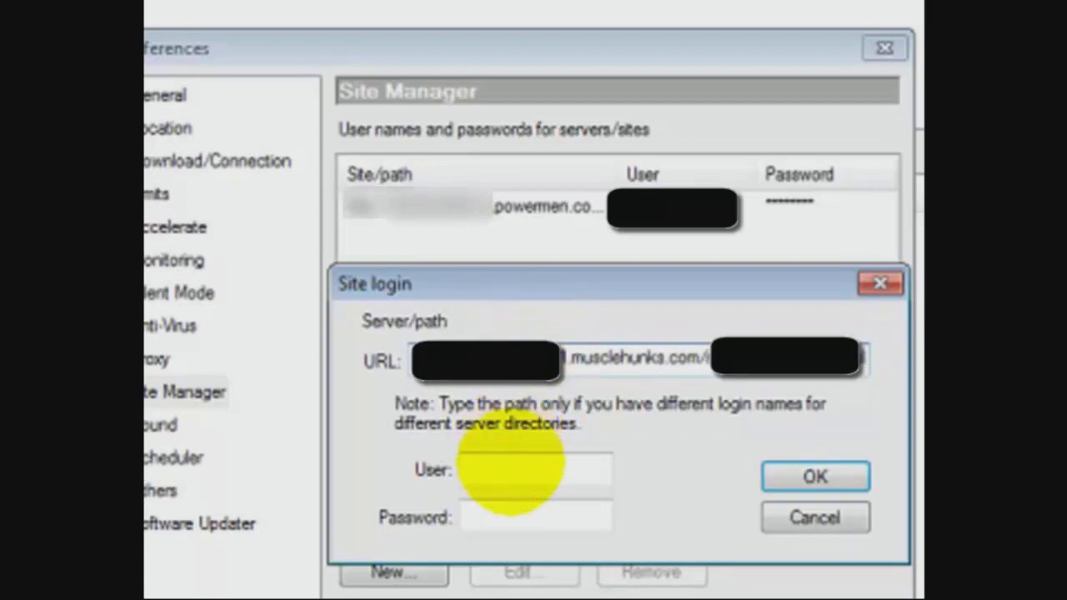
key(ctrl+v)
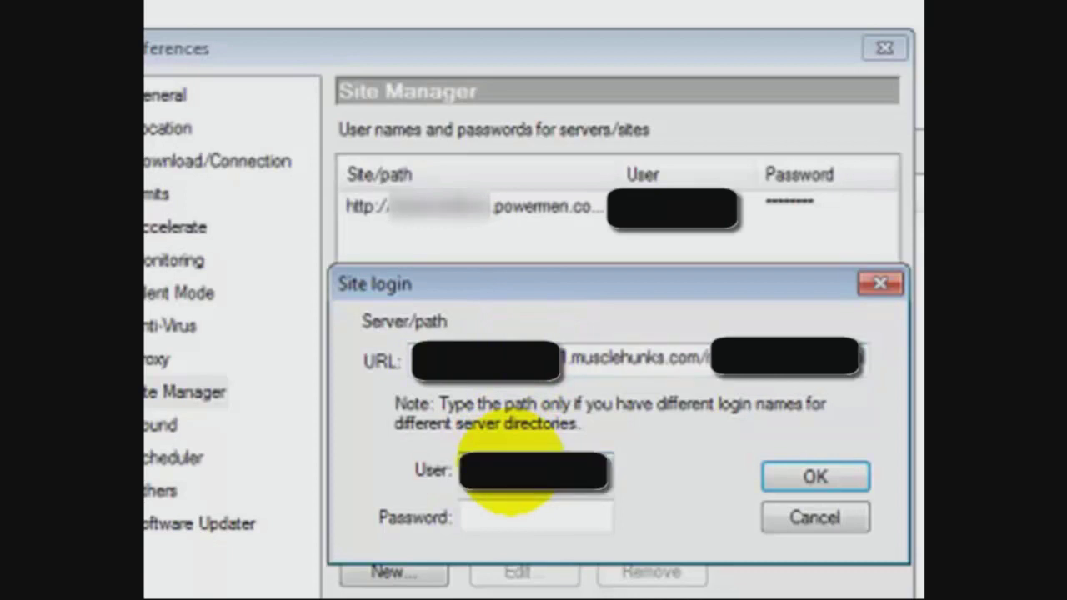
click(792, 479)
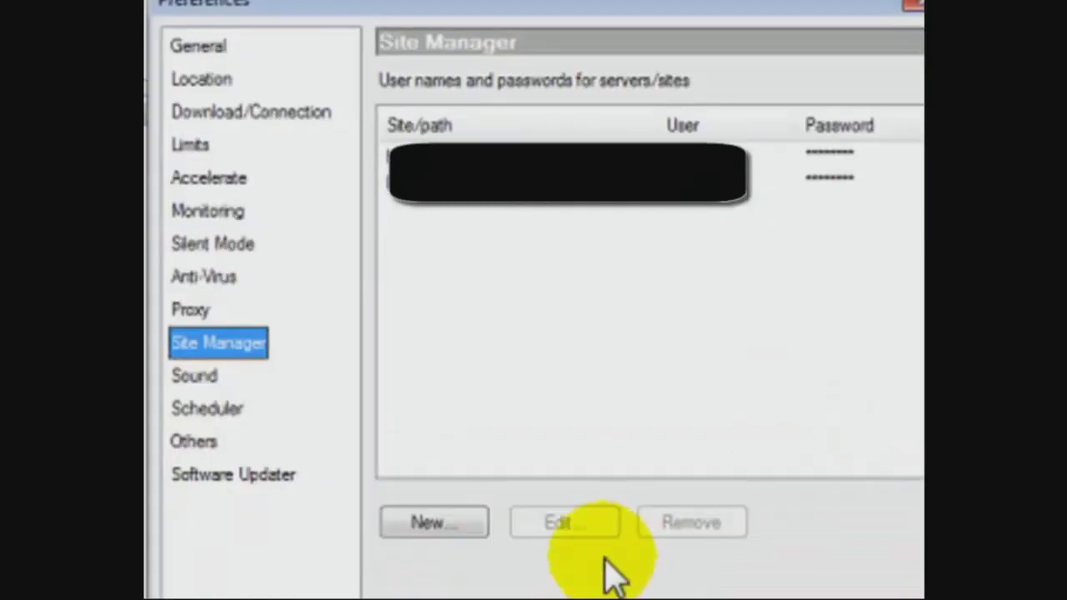
- Review the Location and General pages, ending on Limits with 5 simultaneous jobs
click(202, 79)
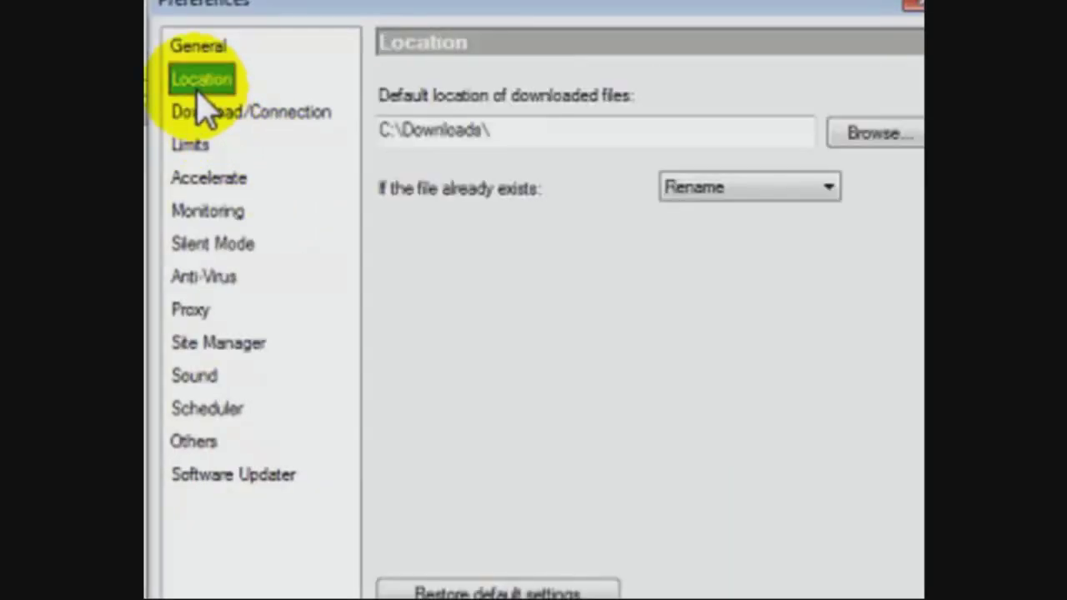
click(197, 47)
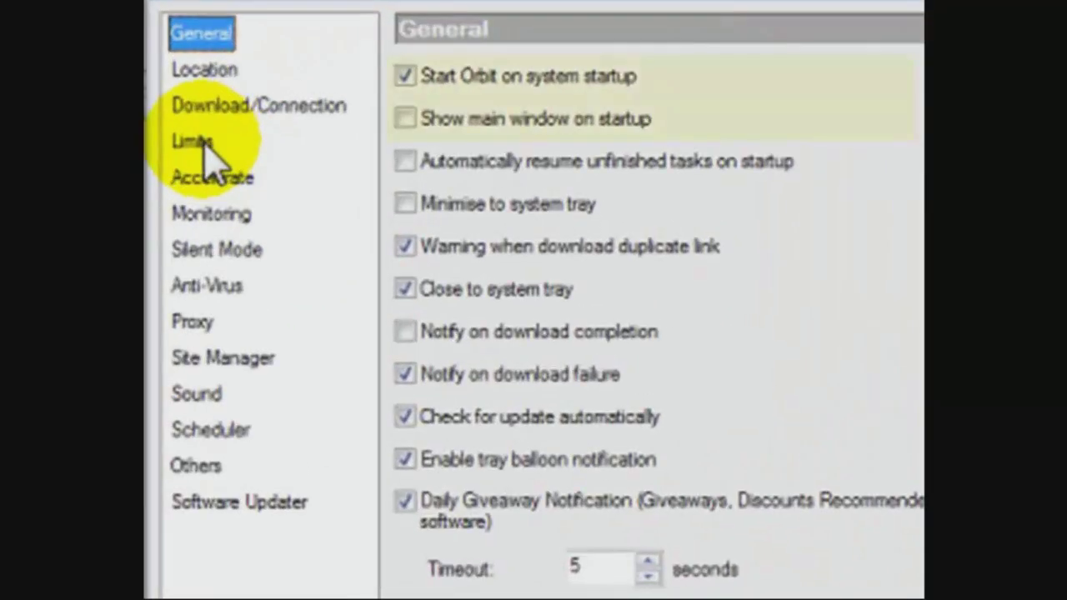
click(213, 91)
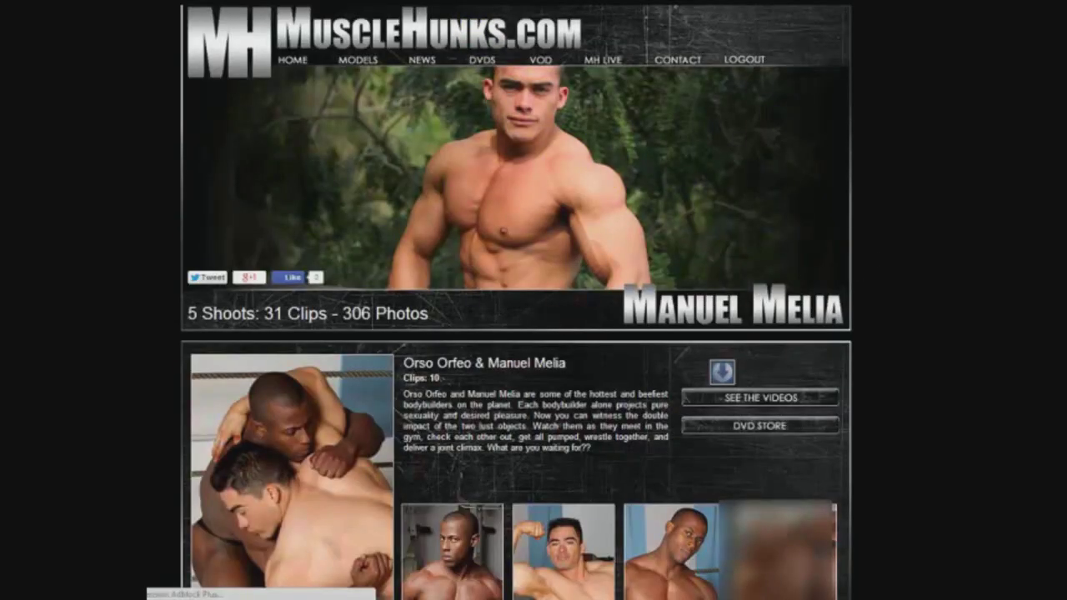
- Open the model's SEE THE VIDEOS page in a new Chrome tab
scroll(740, 325, down, 2)
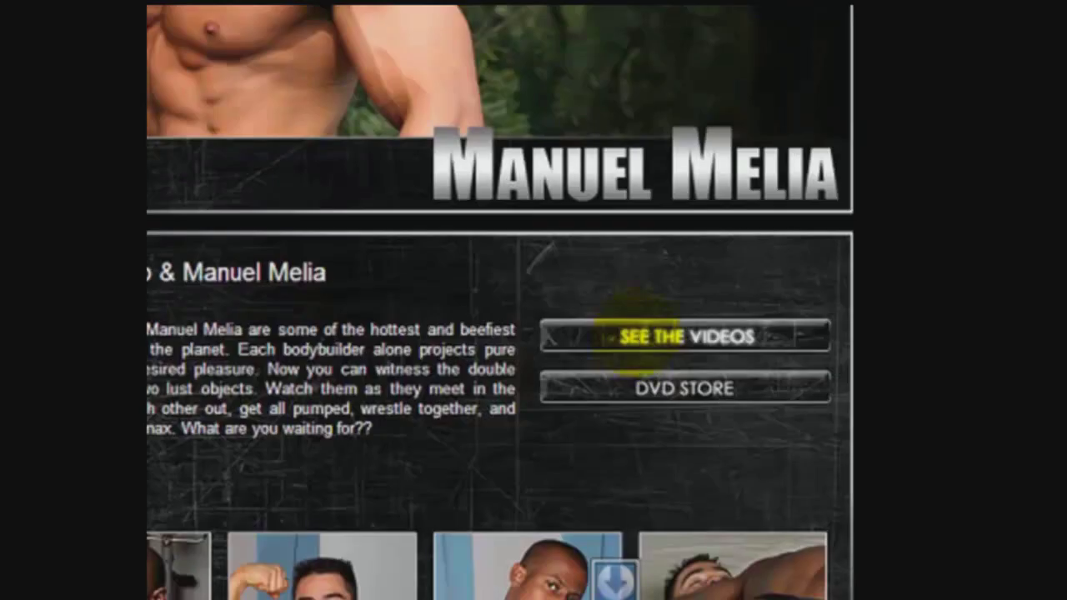
right_click(643, 337)
click(670, 350)
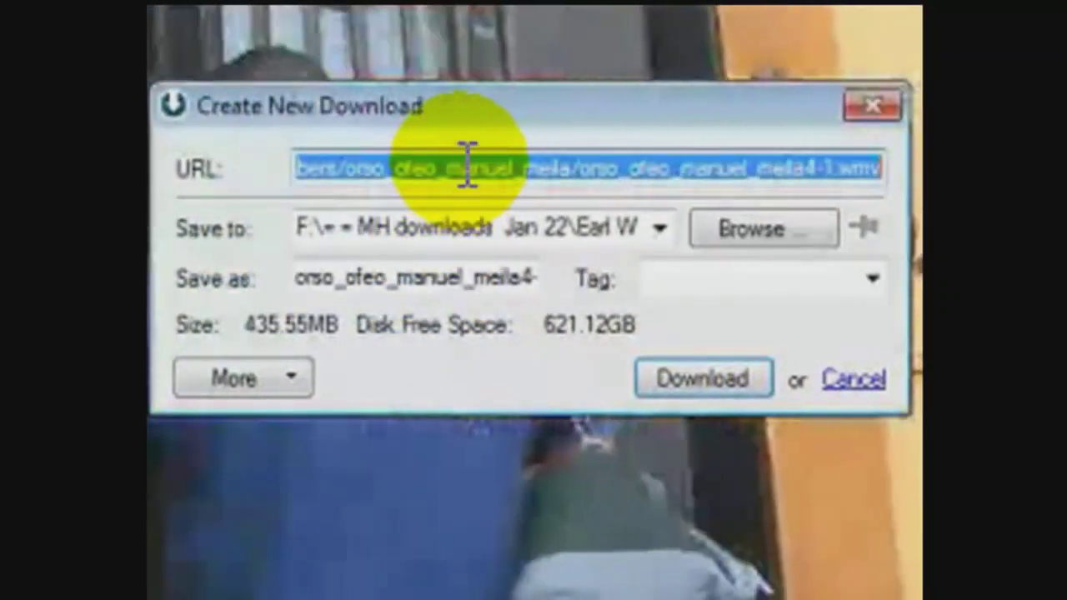
- Check the captured clip's URL in Orbit's Create New Download dialog
click(487, 160)
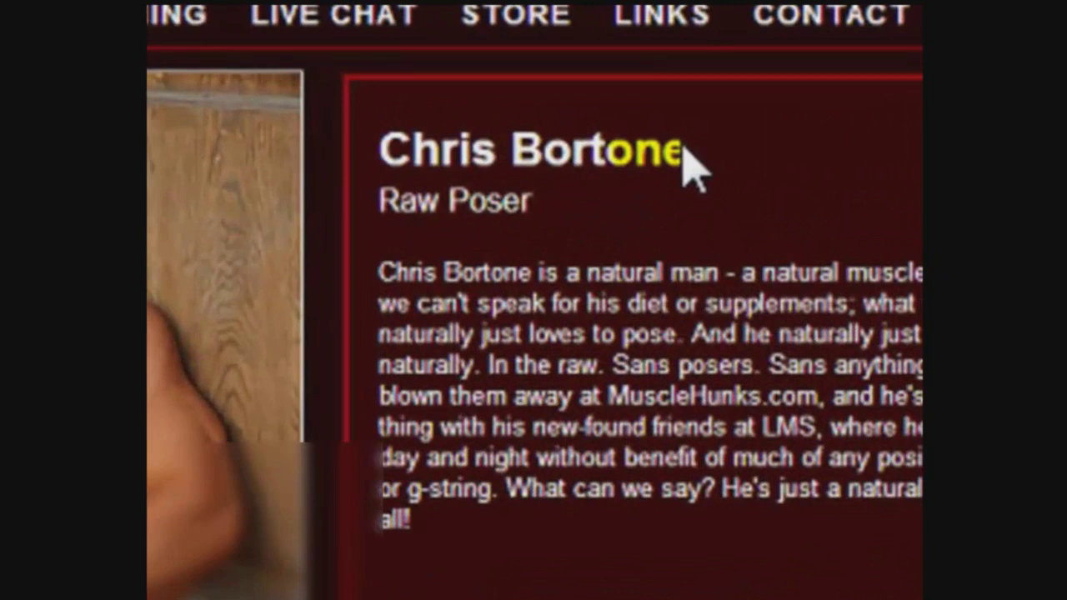
- Copy the model's name from the PowerMen video clips page
mouse_move(688, 159)
mouse_down()
mouse_move(602, 125)
mouse_move(390, 118)
mouse_up()
right_click(416, 150)
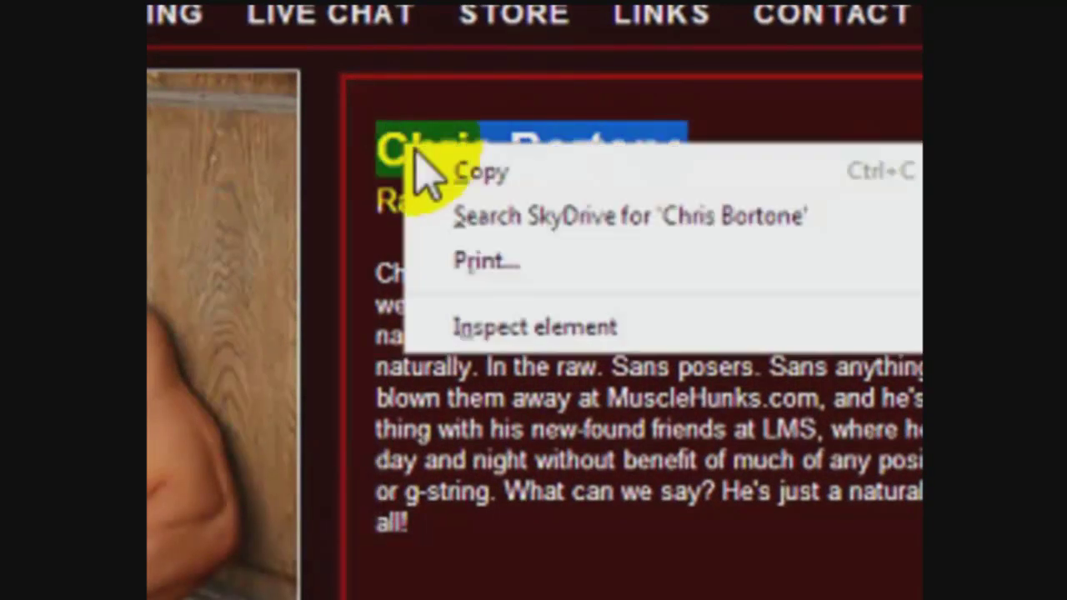
click(450, 175)
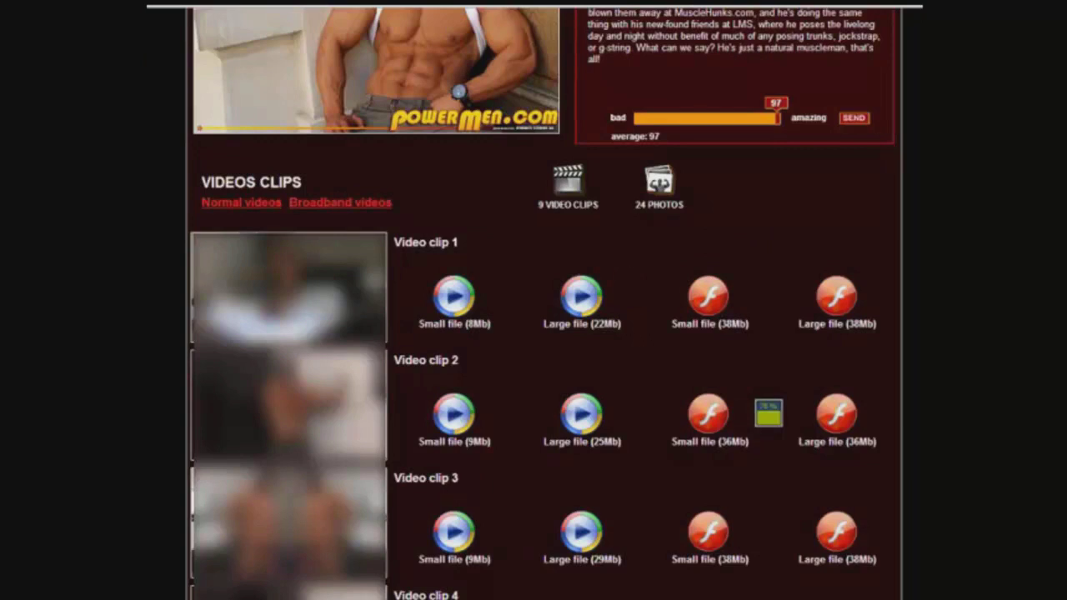
- Select the whole clips page and drop its links onto Orbit's floating drop target
key(ctrl+a)
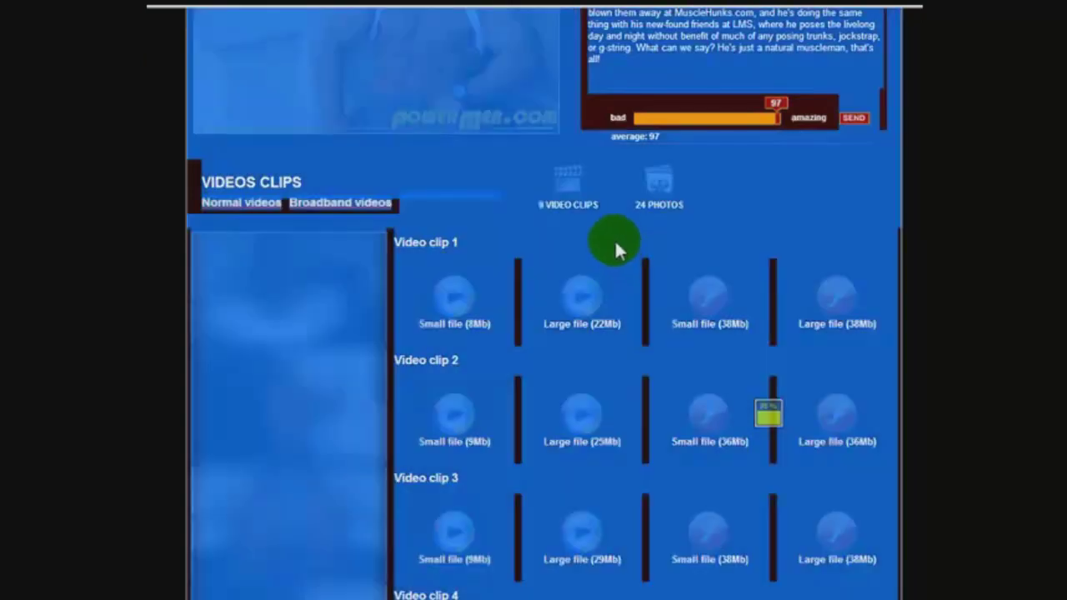
drag(595, 283, 659, 507)
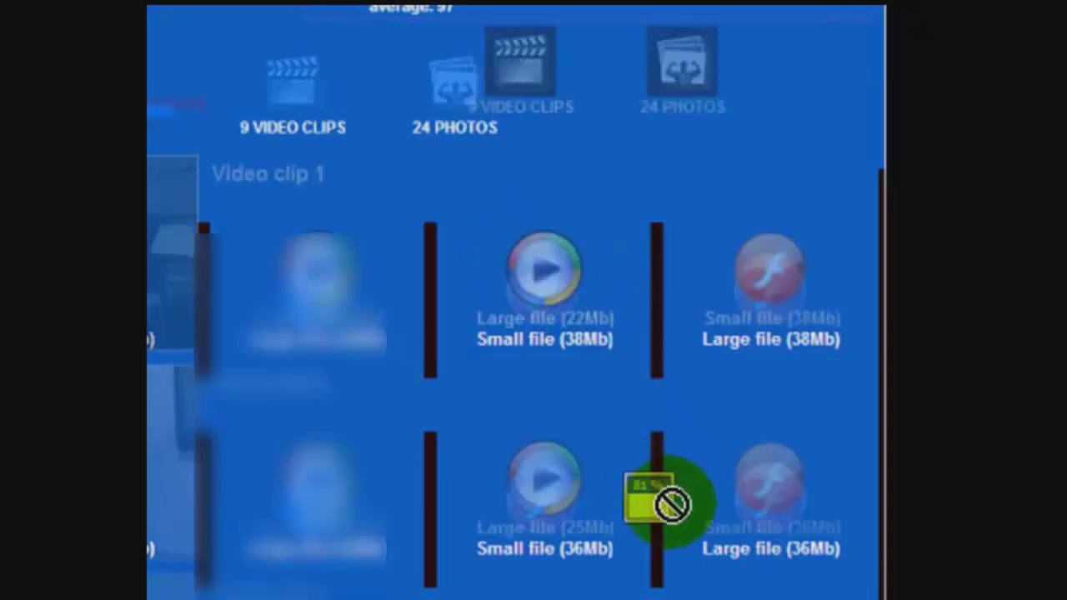
drag(658, 507, 648, 498)
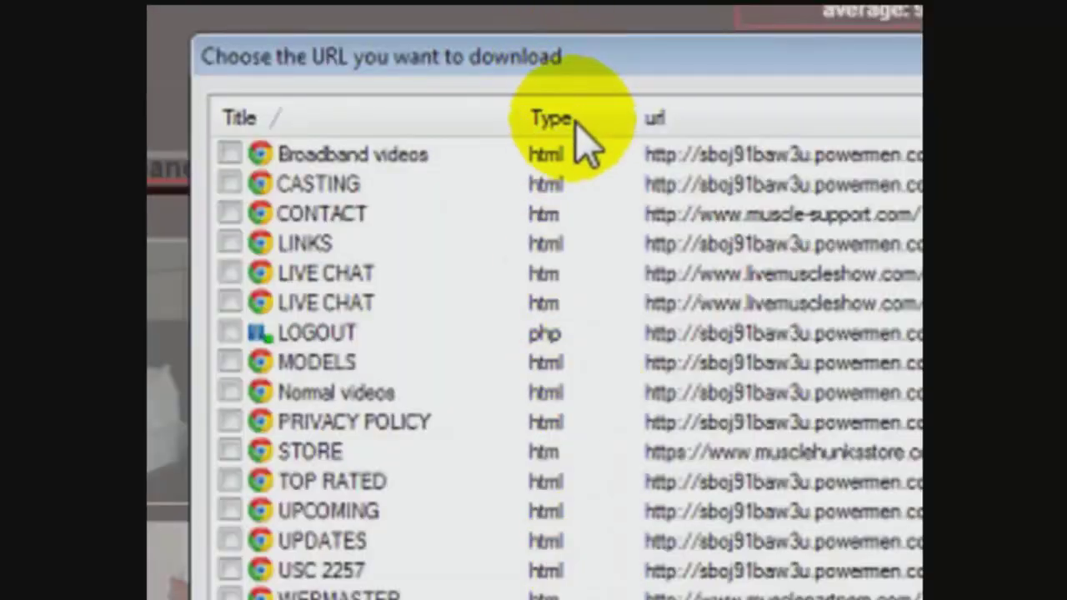
- Sort links by Type, tick the wmv clips, and download them into the model-named folder
click(581, 134)
click(581, 133)
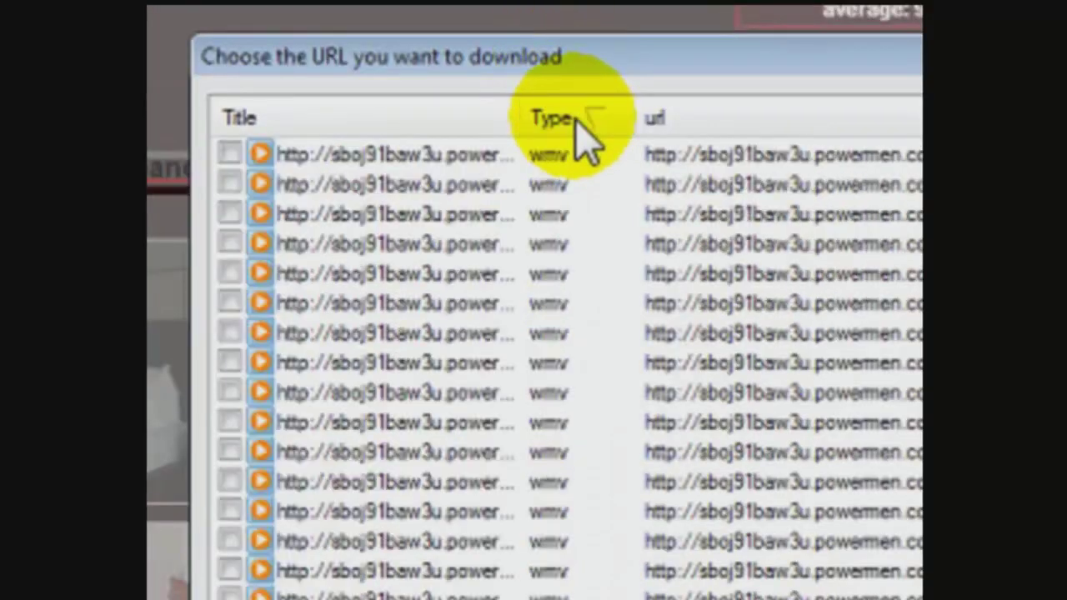
click(227, 154)
click(231, 185)
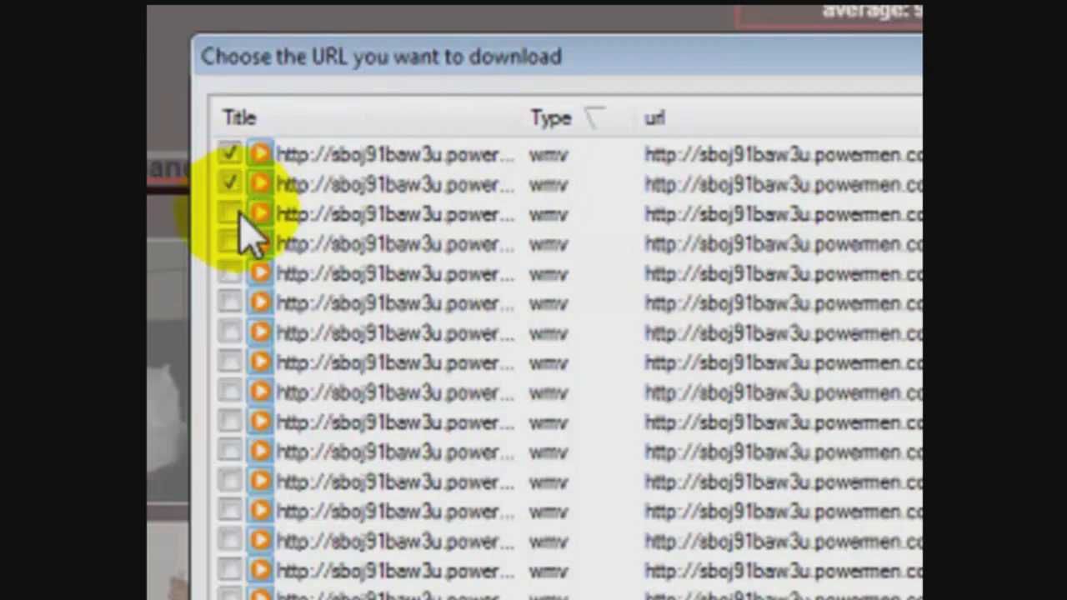
click(230, 214)
click(230, 244)
click(231, 273)
click(230, 304)
click(230, 363)
click(230, 392)
click(230, 422)
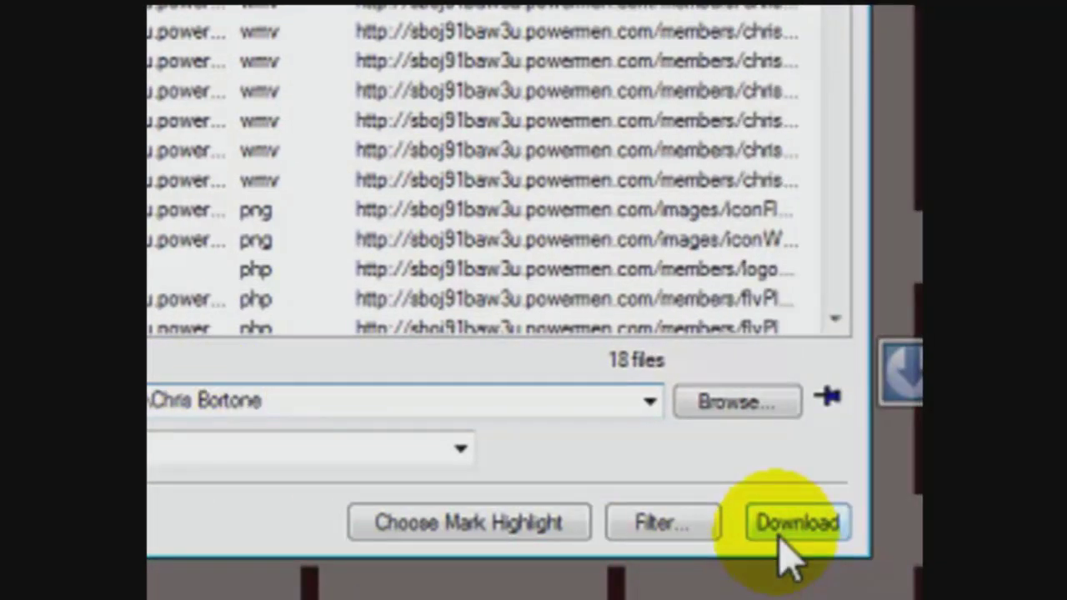
click(787, 533)
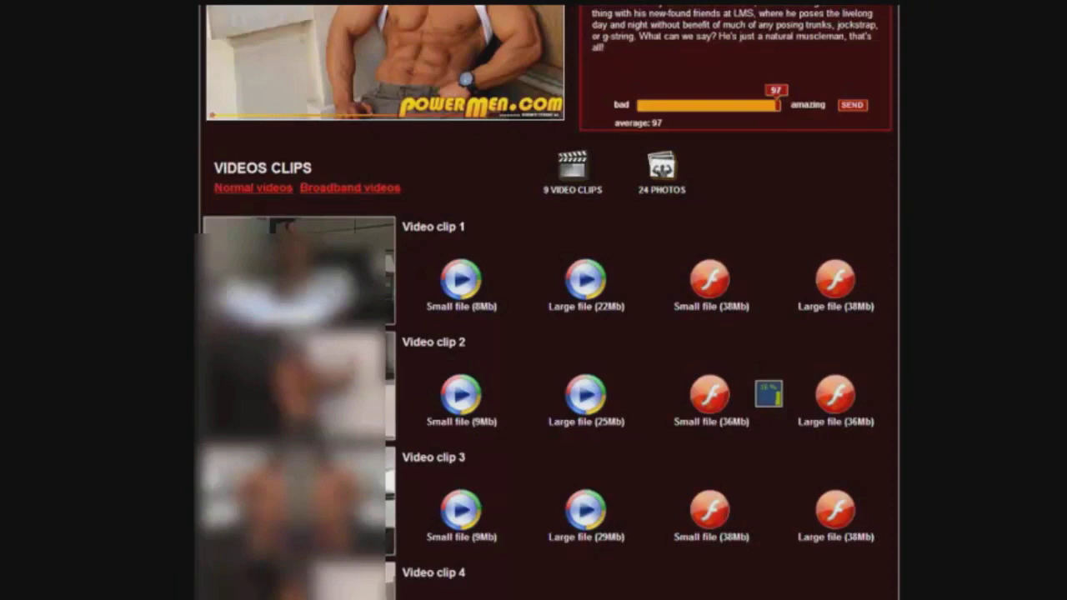
- Scroll down the clips page, then switch to Orbit's download list with Alt+Tab
scroll(544, 334, down, 2)
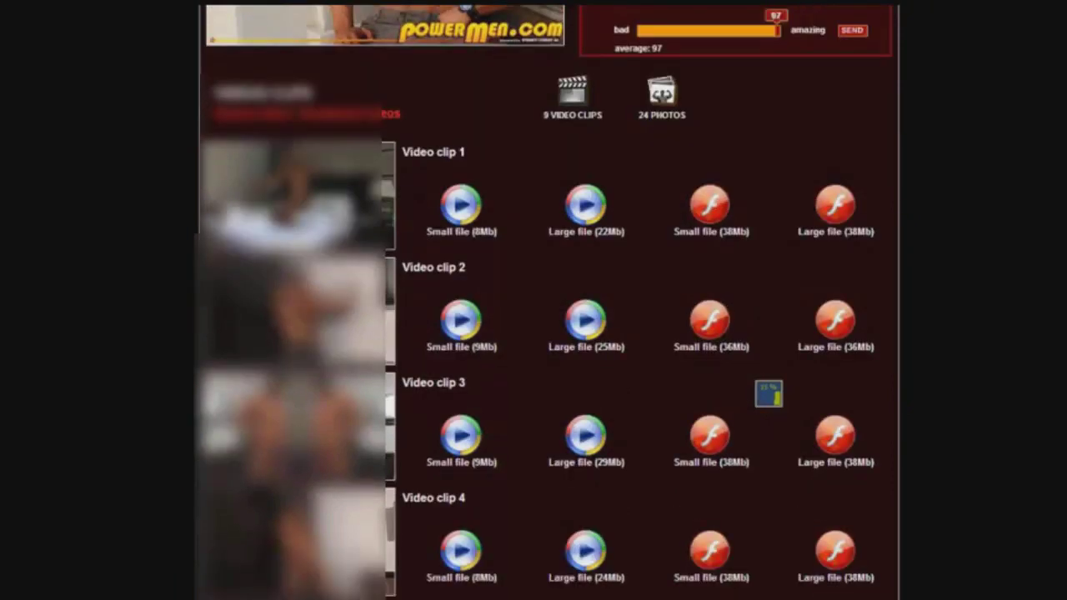
scroll(543, 334, down, 8)
scroll(544, 334, down, 1)
scroll(543, 334, down, 1)
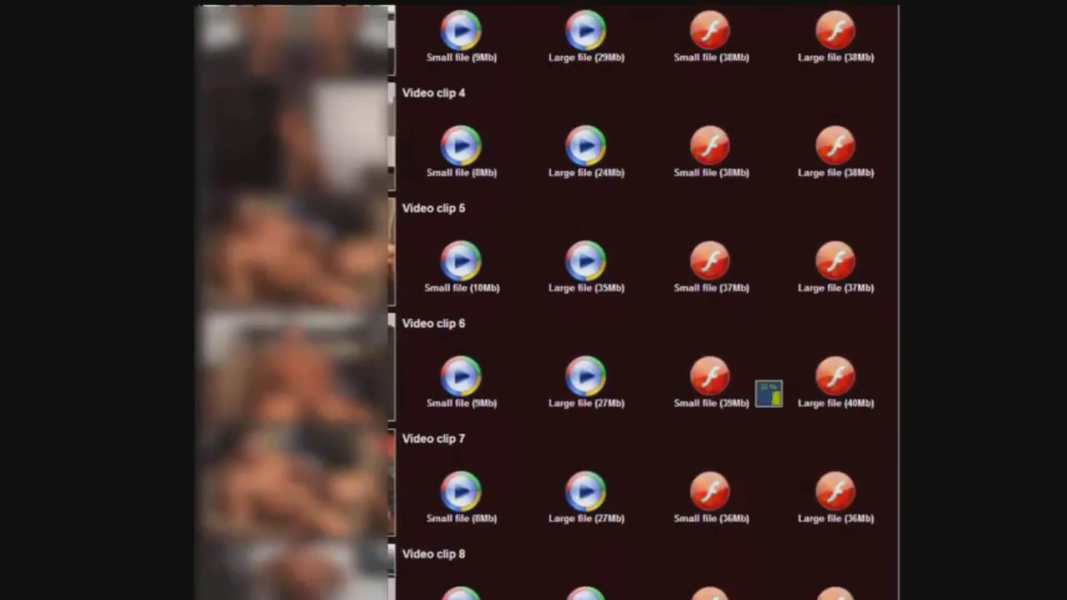
scroll(543, 333, down, 1)
key(alt+Tab)
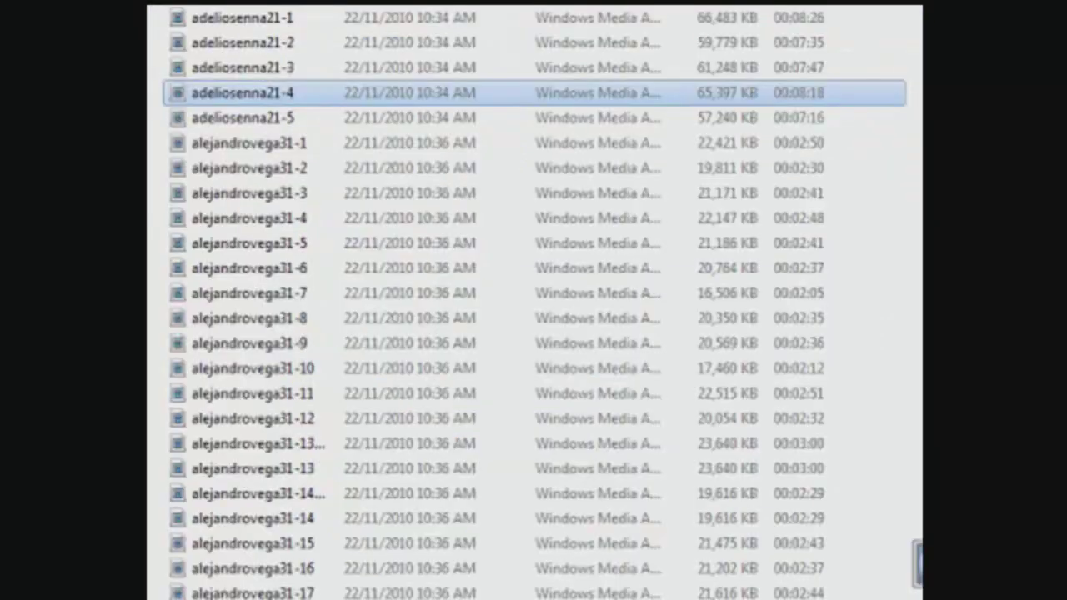
scroll(534, 300, down, 2)
scroll(534, 300, down, 10)
scroll(533, 300, down, 10)
scroll(534, 300, down, 10)
scroll(533, 301, down, 4)
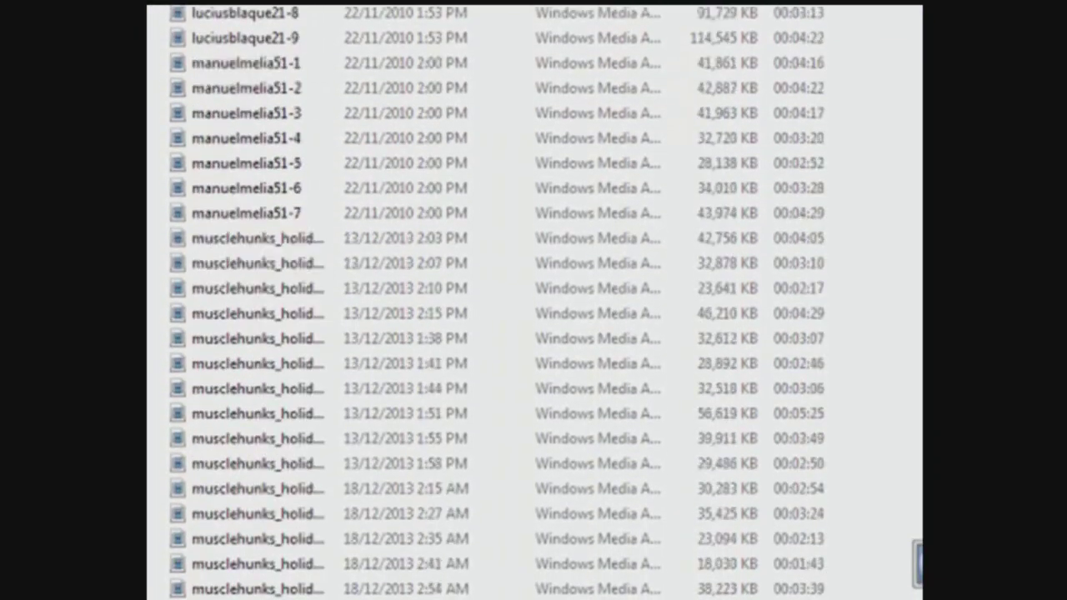
shift+click(376, 504)
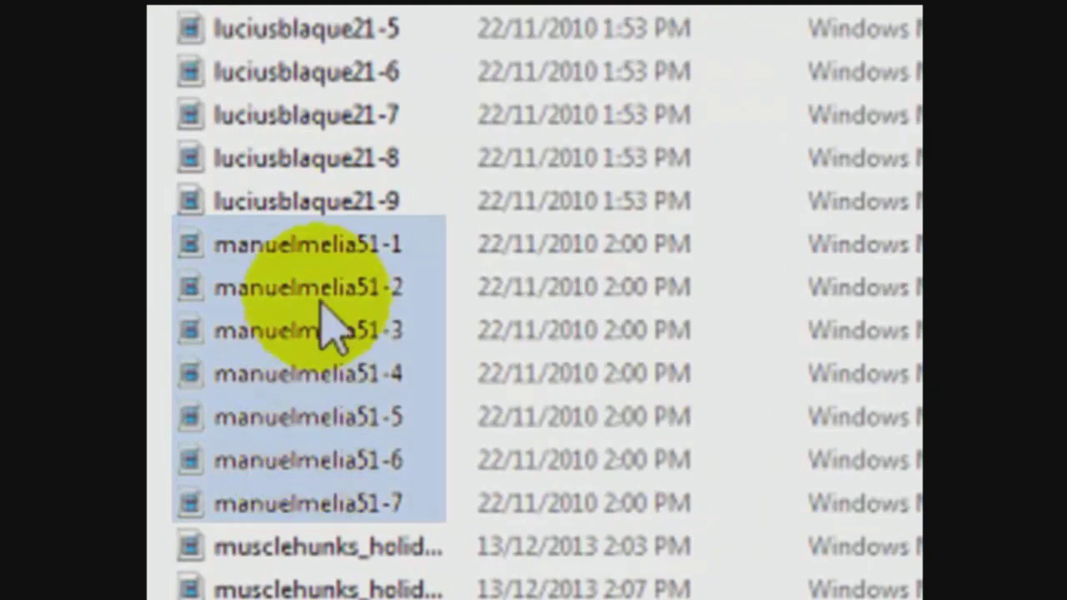